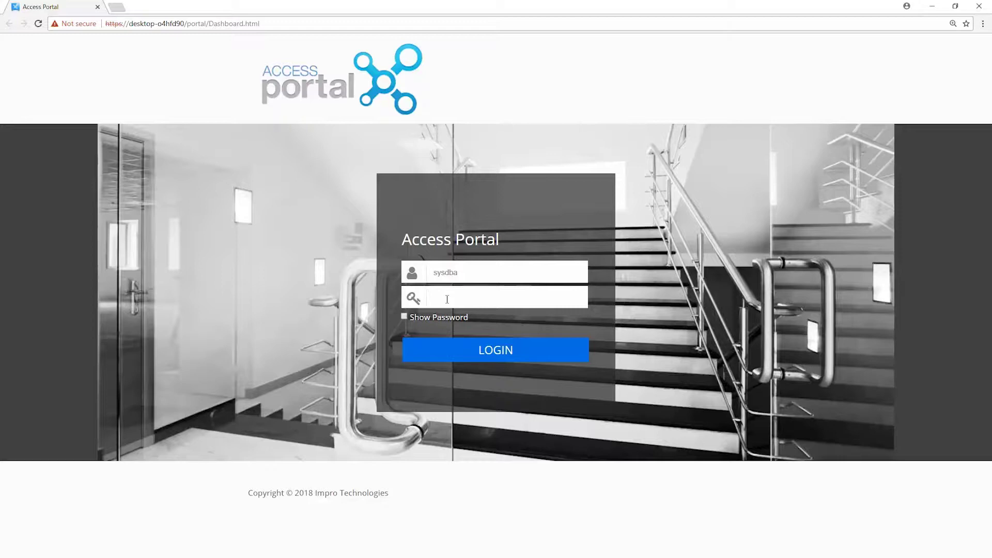
Log in to the portal with the administrator password
click(446, 299)
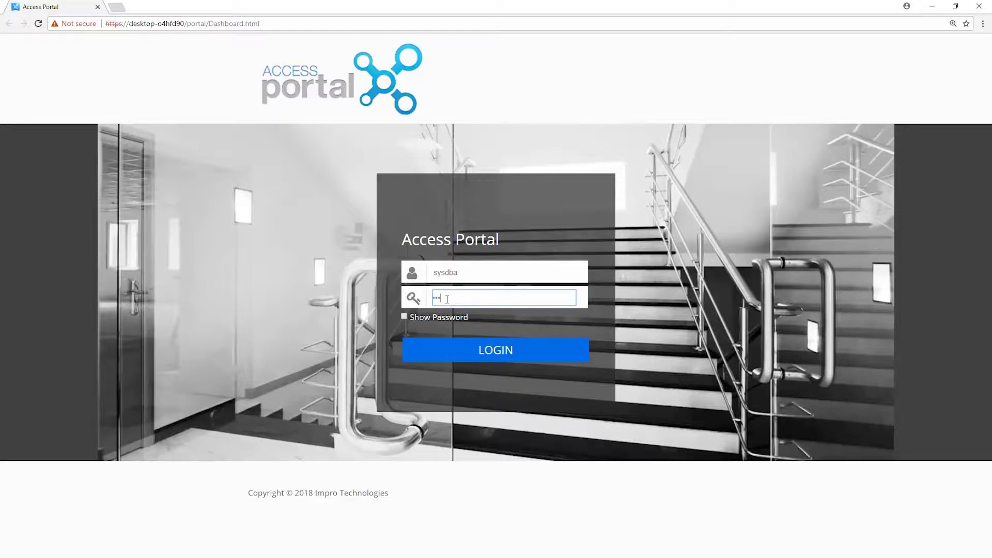
key(Return)
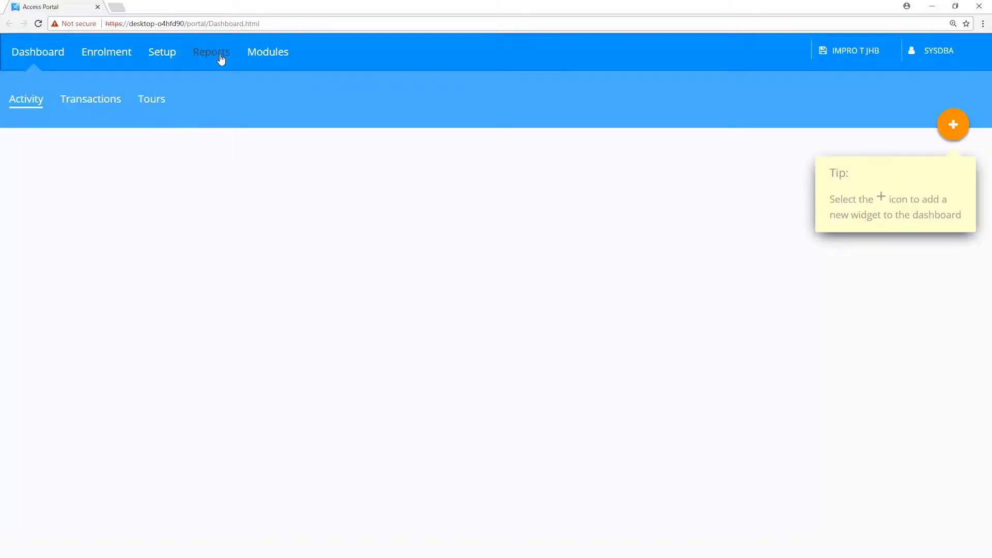
Open the Transaction report from the Audit section of Reports
click(221, 56)
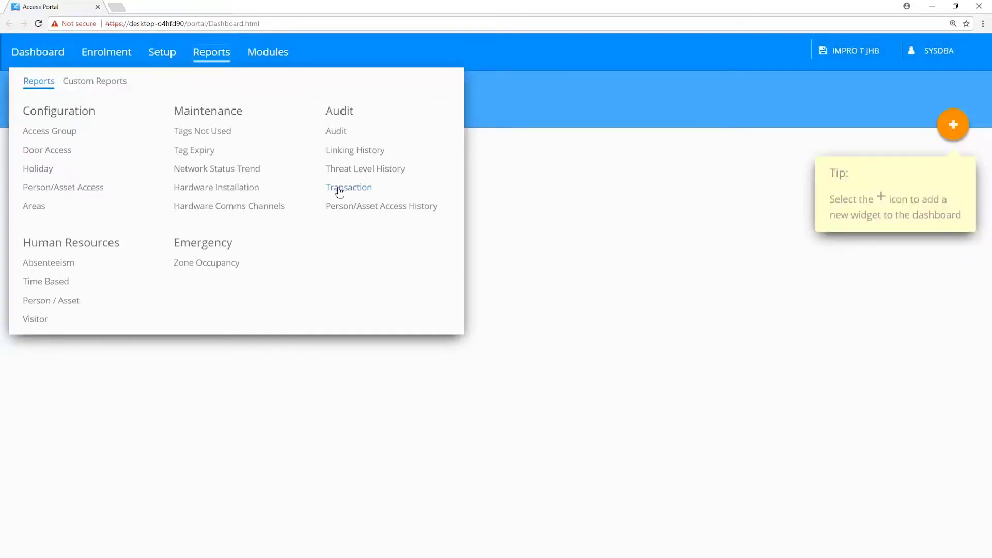
click(338, 188)
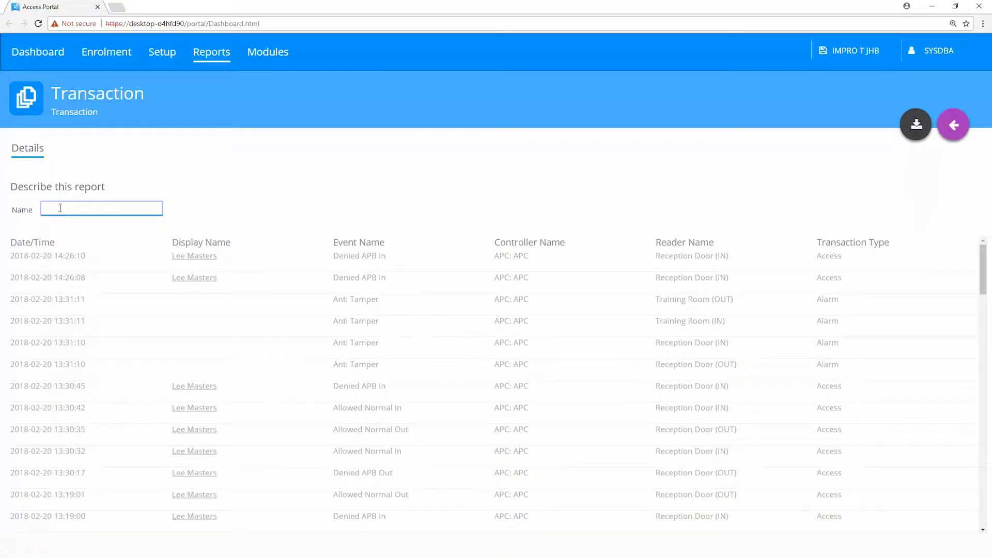
text(L)
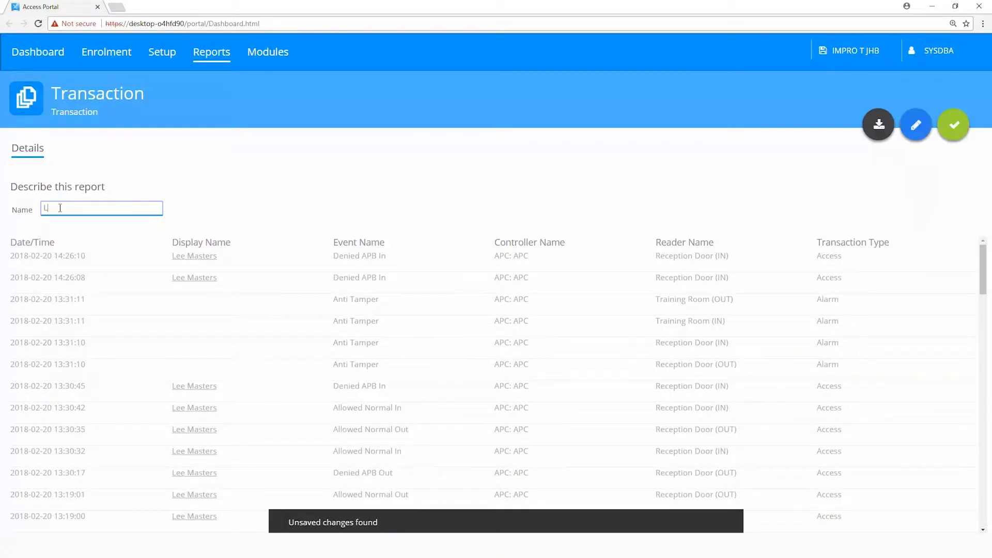
text(ee Masters)
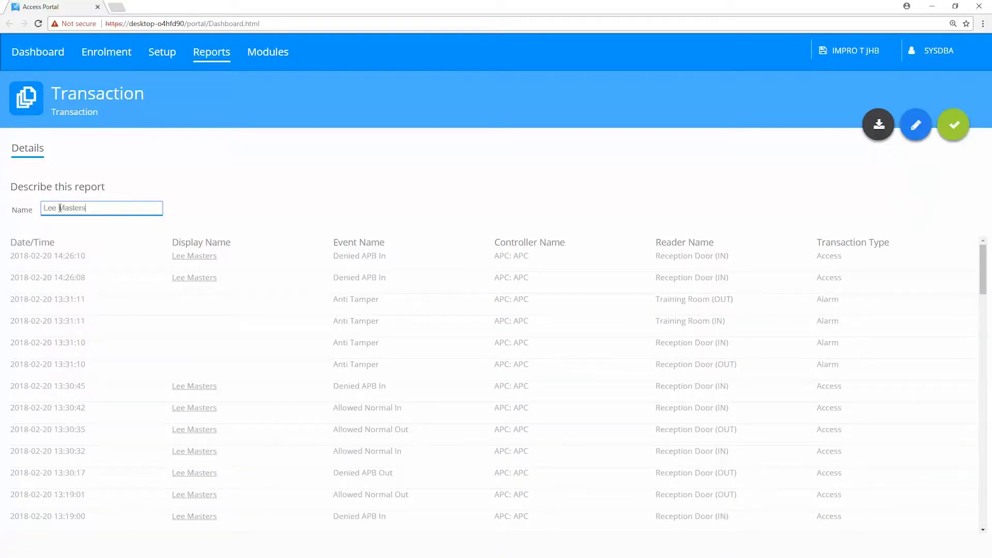
click(951, 126)
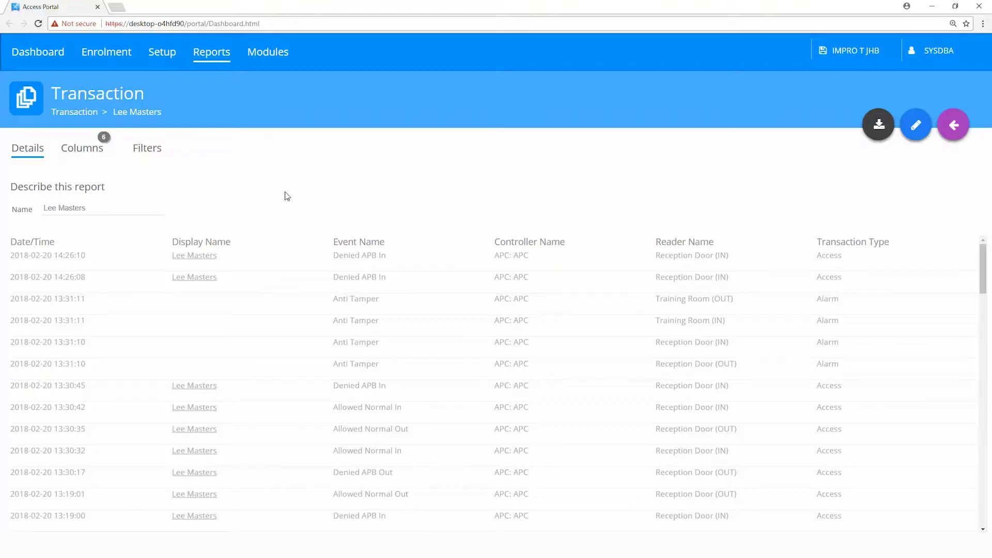
Add a First Name filter with the value 'Lee' and save the report
click(142, 154)
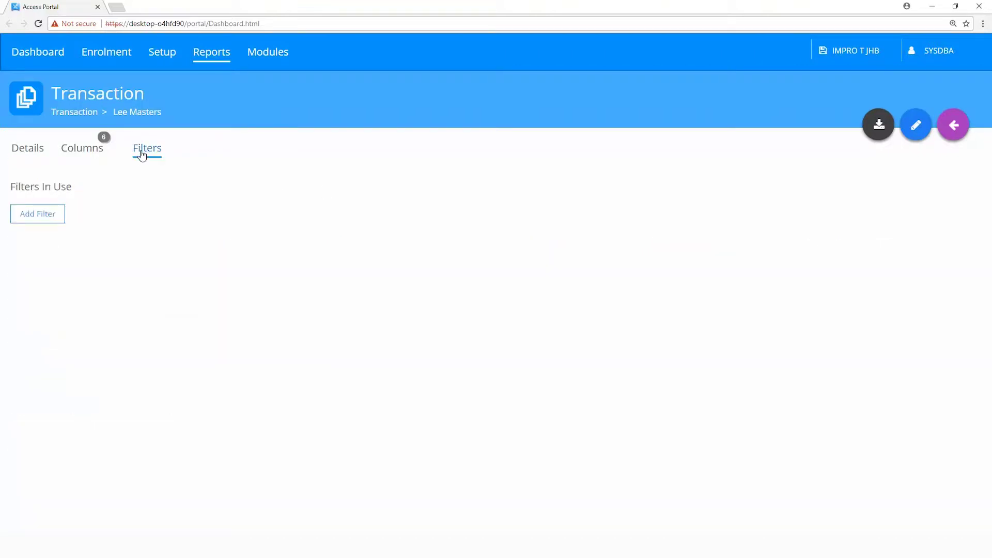
click(48, 215)
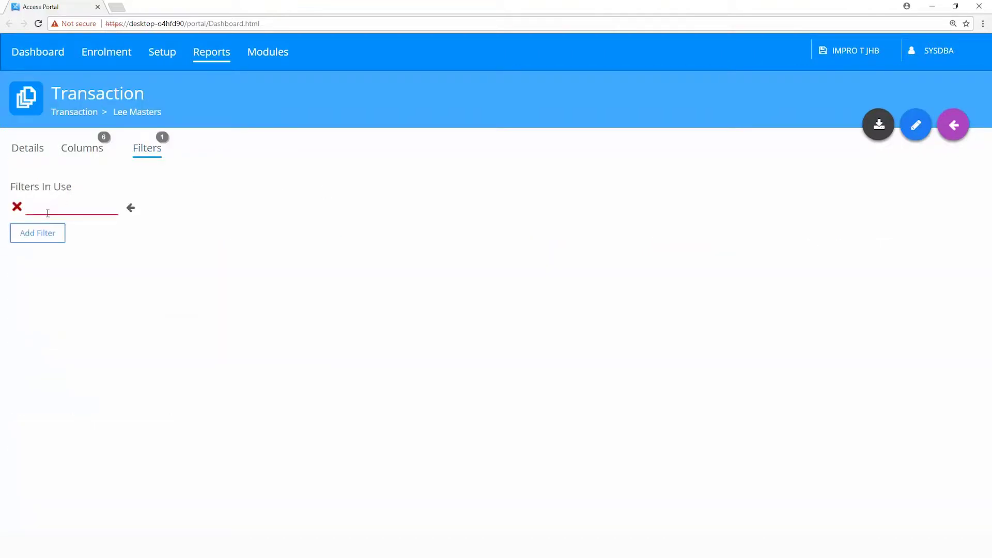
click(76, 210)
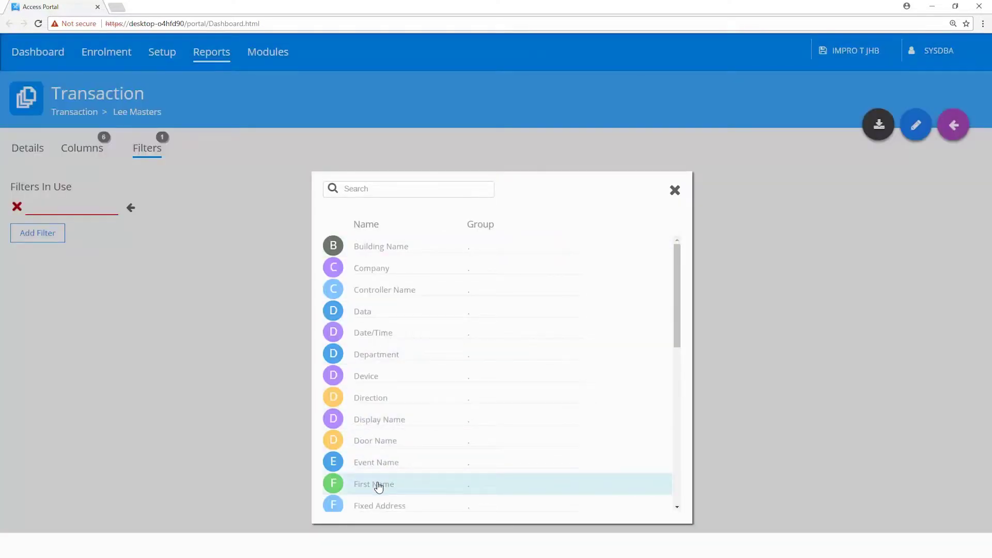
click(377, 486)
click(157, 210)
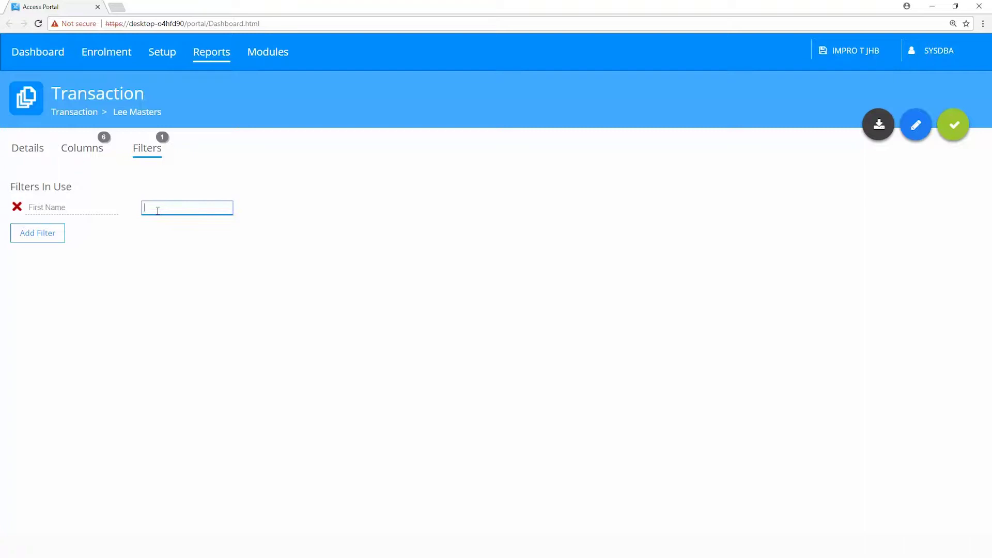
text(Lee)
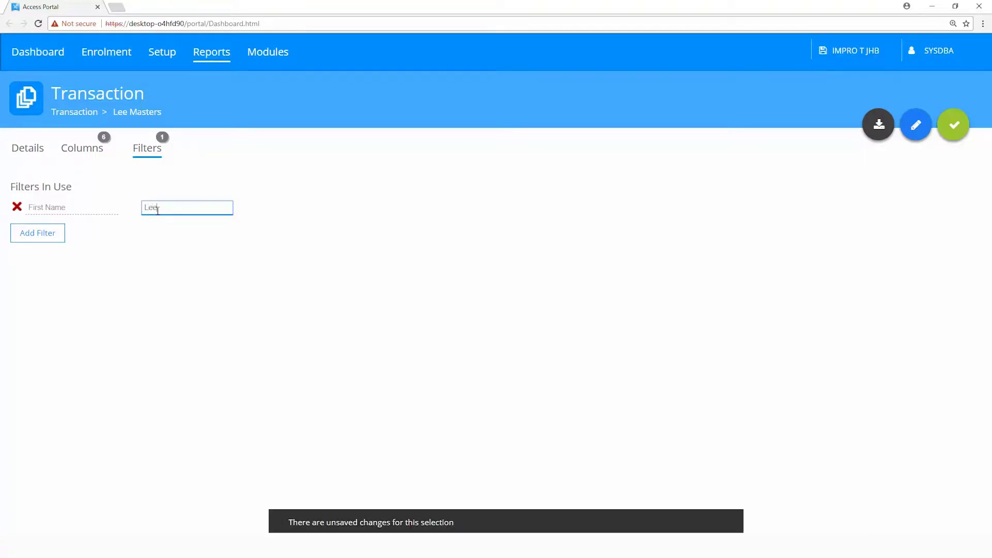
click(954, 126)
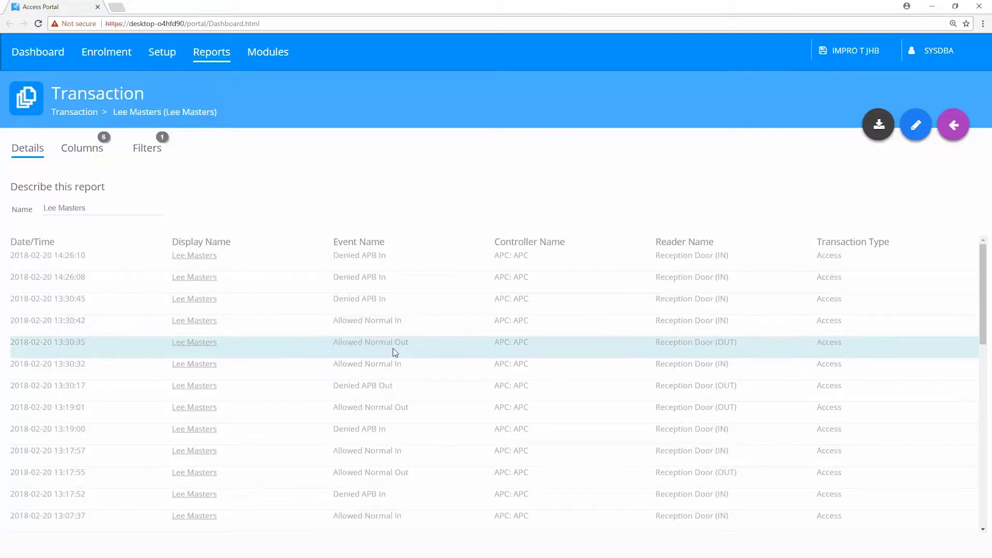
Add a second filter on Event Name 'Denied APB In' and save the report
click(147, 153)
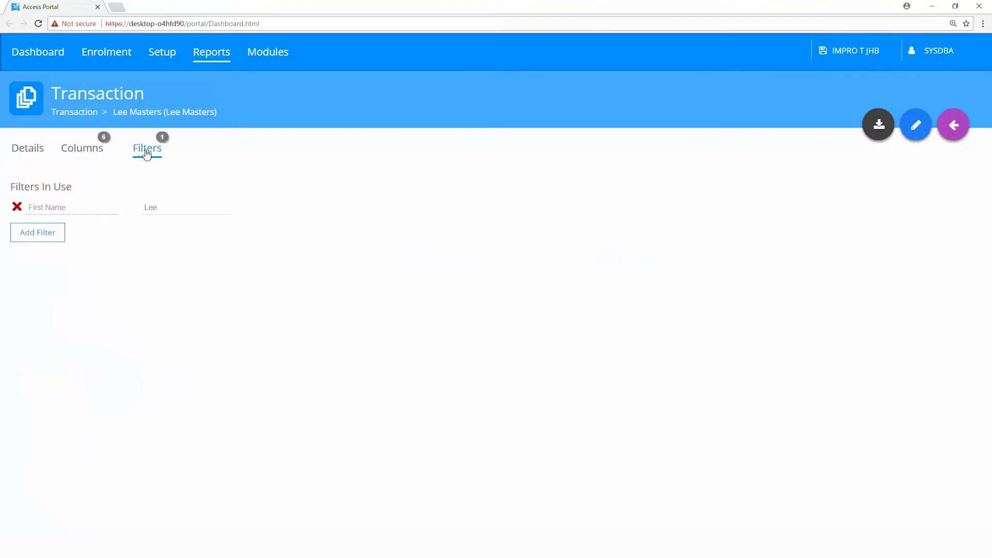
click(42, 233)
click(79, 226)
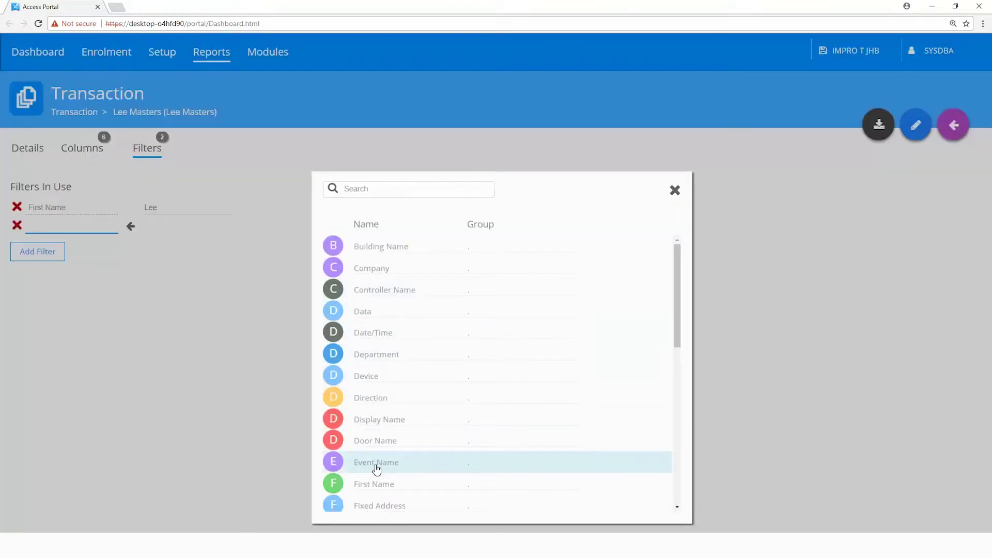
click(376, 463)
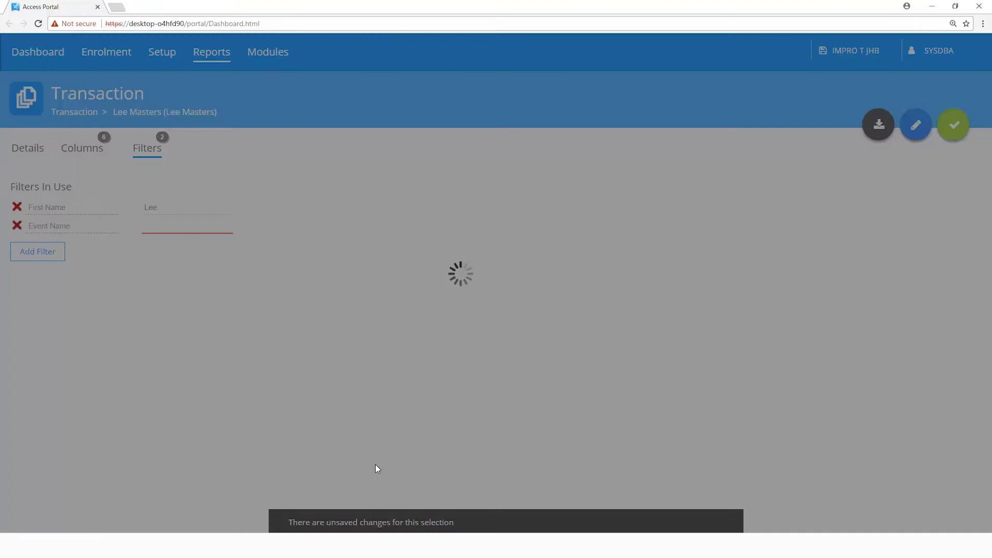
click(166, 227)
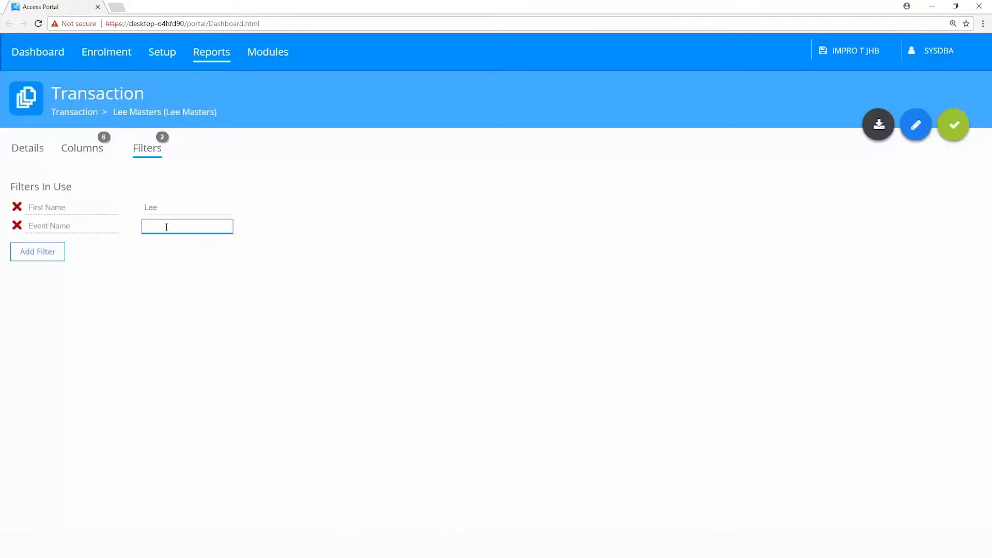
text(Denied Apb In)
click(954, 125)
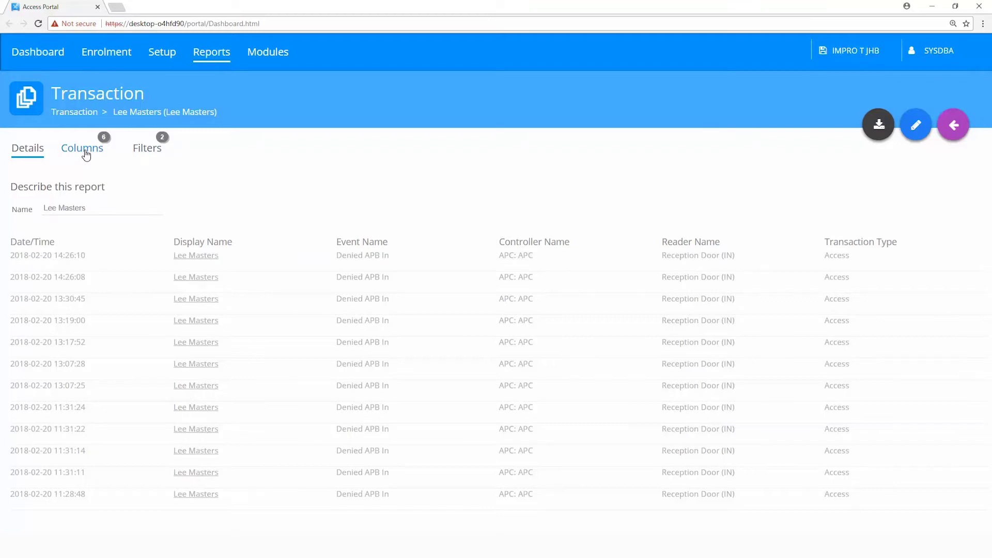
Replace the Controller Name column with Department and First Name columns
click(86, 155)
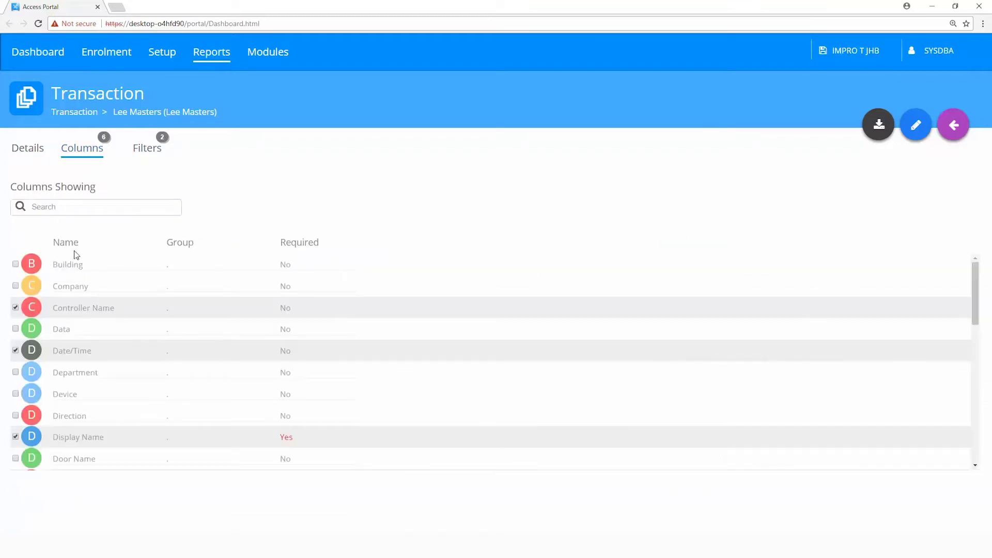
click(16, 308)
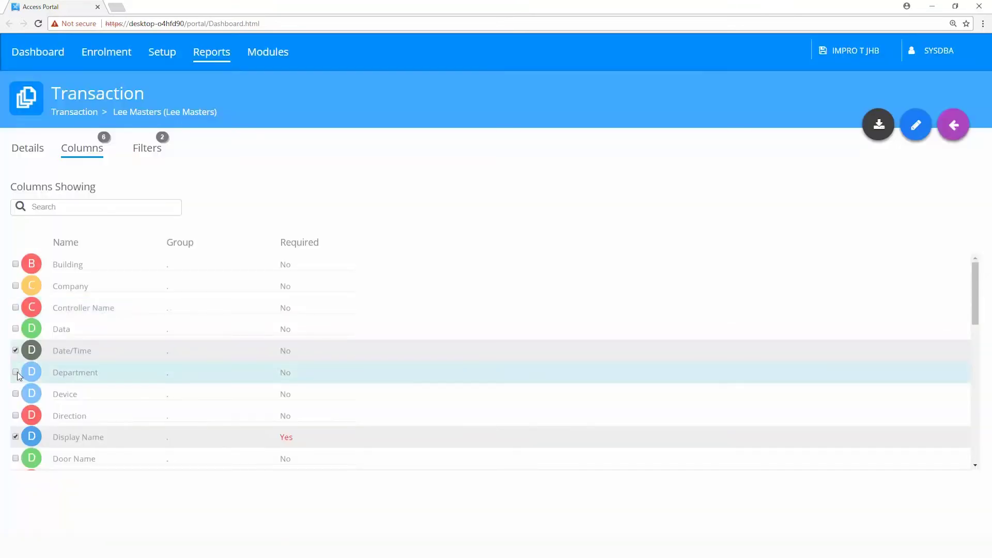
click(16, 372)
scroll(73, 421, down, 2)
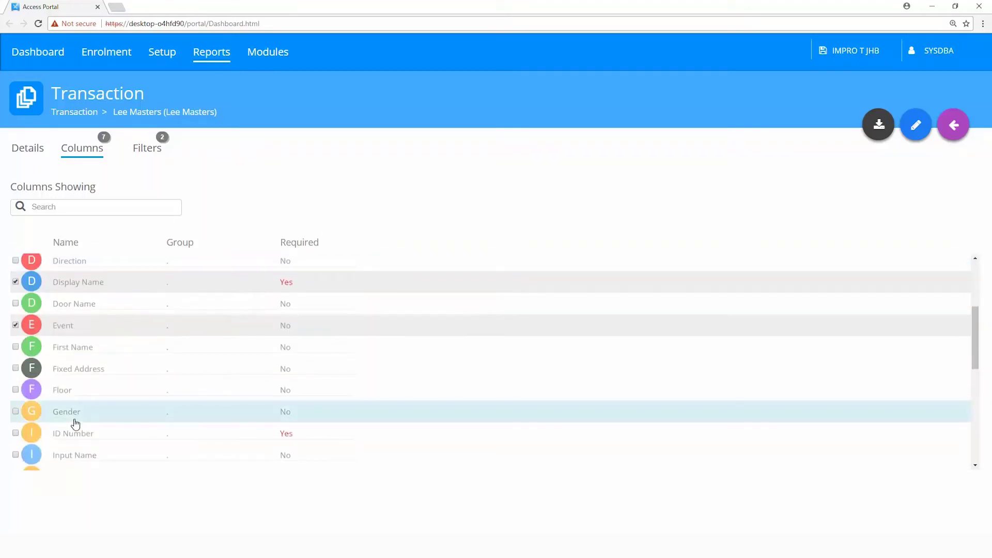
click(14, 347)
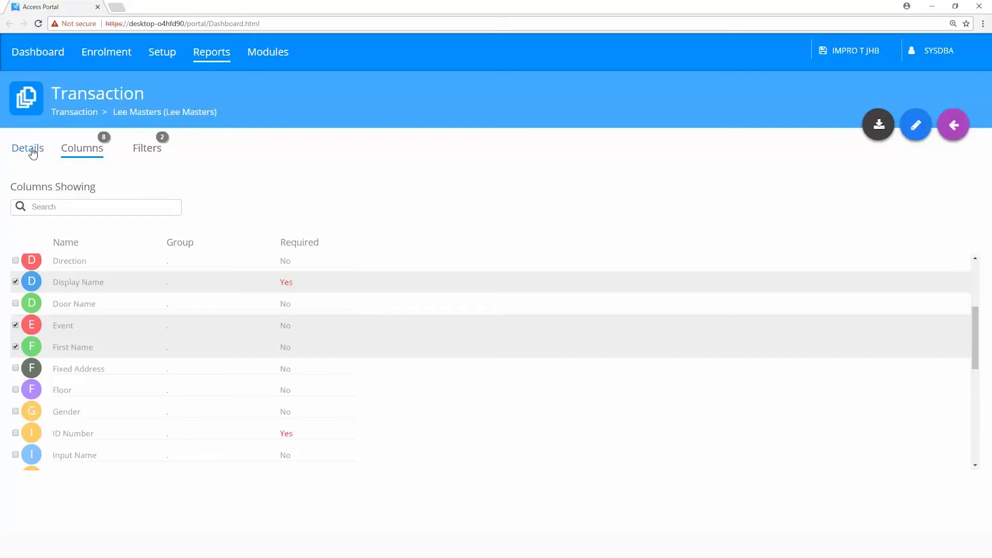
click(33, 153)
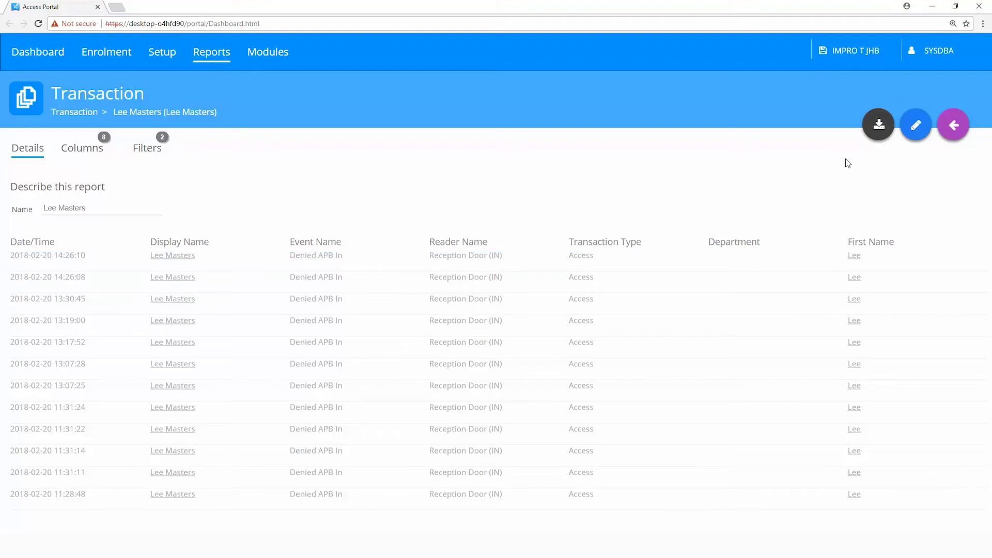
Bring up the report's PDF and CSV export options
click(881, 133)
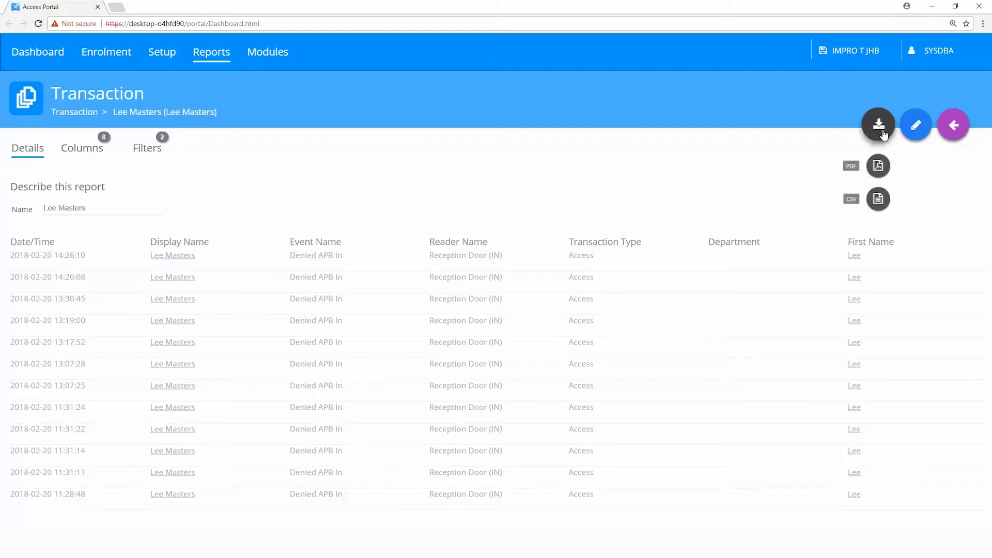